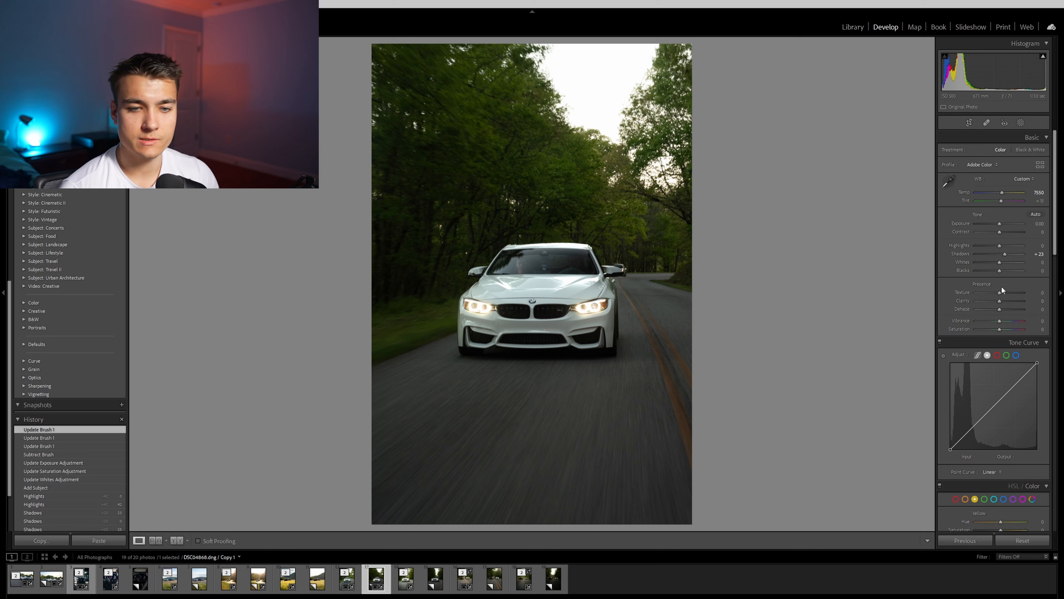
- Raise the white car photo's texture to +19 and clarity to +14
{"action": "left_click_drag", "start_coordinate": [999, 293], "coordinate": [1003, 292]}
{"action": "left_click_drag", "start_coordinate": [999, 300], "coordinate": [1003, 300]}
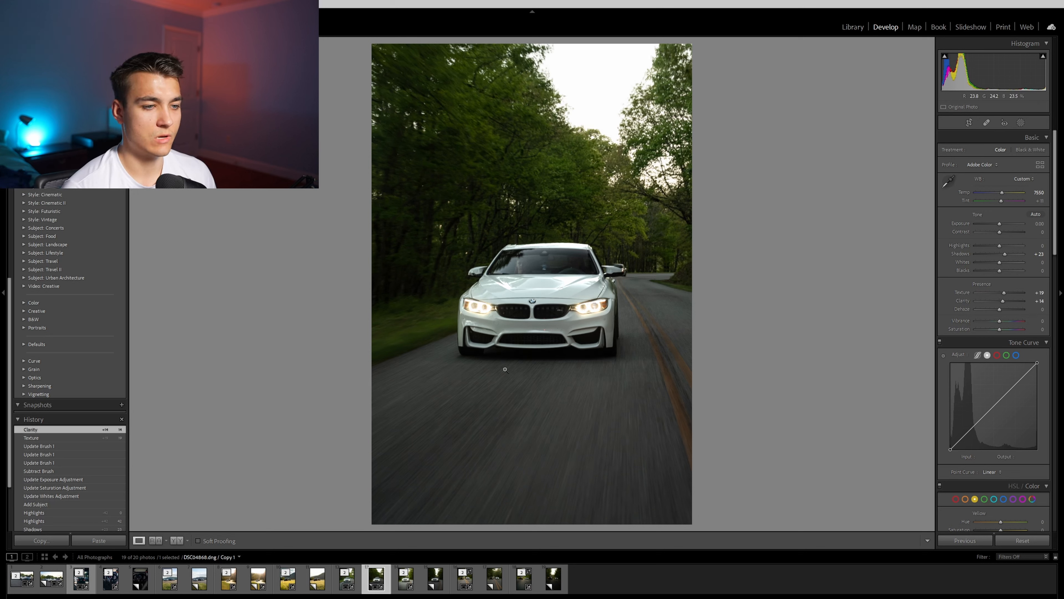
- Add a linear gradient mask from the top of the photo down to the car and adjust its exposure and color temperature
{"action": "left_click", "coordinate": [1021, 122]}
{"action": "left_click", "coordinate": [924, 55]}
{"action": "left_click", "coordinate": [945, 100]}
{"action": "left_click_drag", "start_coordinate": [528, 55], "coordinate": [534, 234]}
{"action": "left_click_drag", "start_coordinate": [998, 182], "coordinate": [1003, 159]}
{"action": "left_click", "coordinate": [1020, 123]}
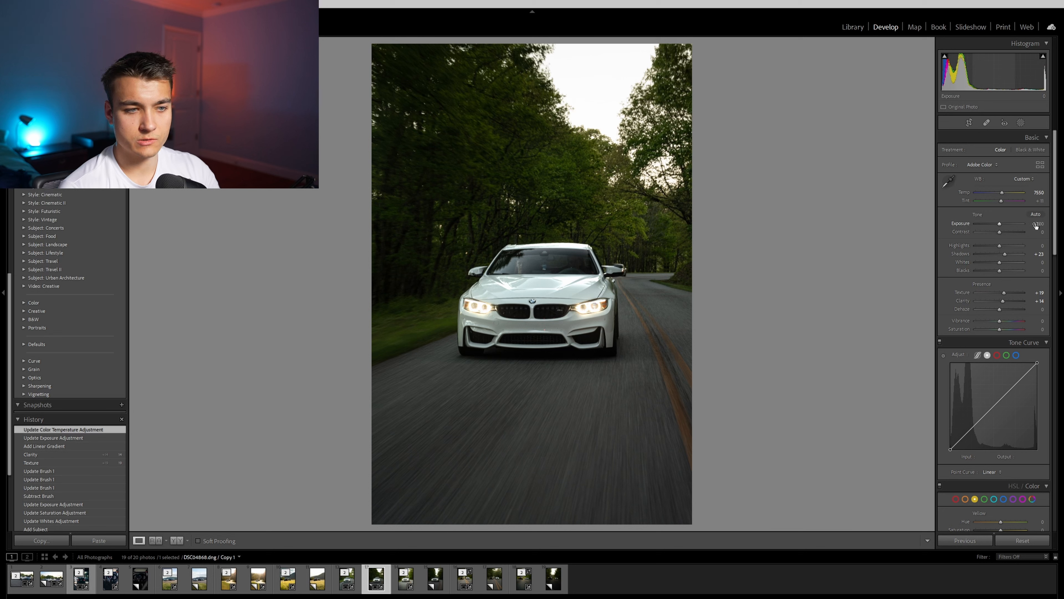
- Set the overall exposure of the white car photo to +0.30
{"action": "left_click_drag", "start_coordinate": [1037, 225], "coordinate": [1040, 225]}
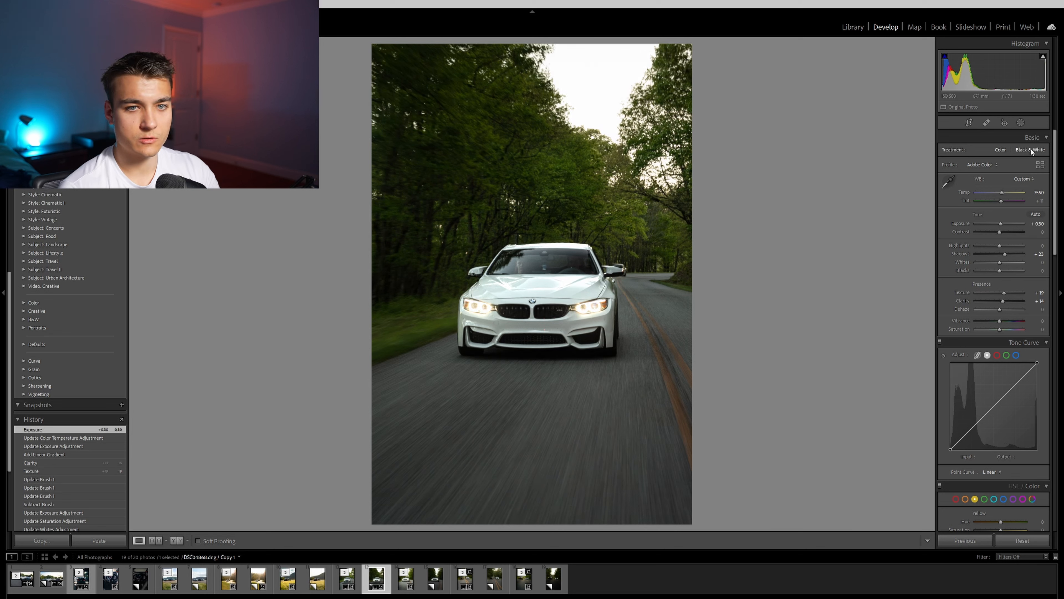
{"action": "left_click", "coordinate": [1020, 122]}
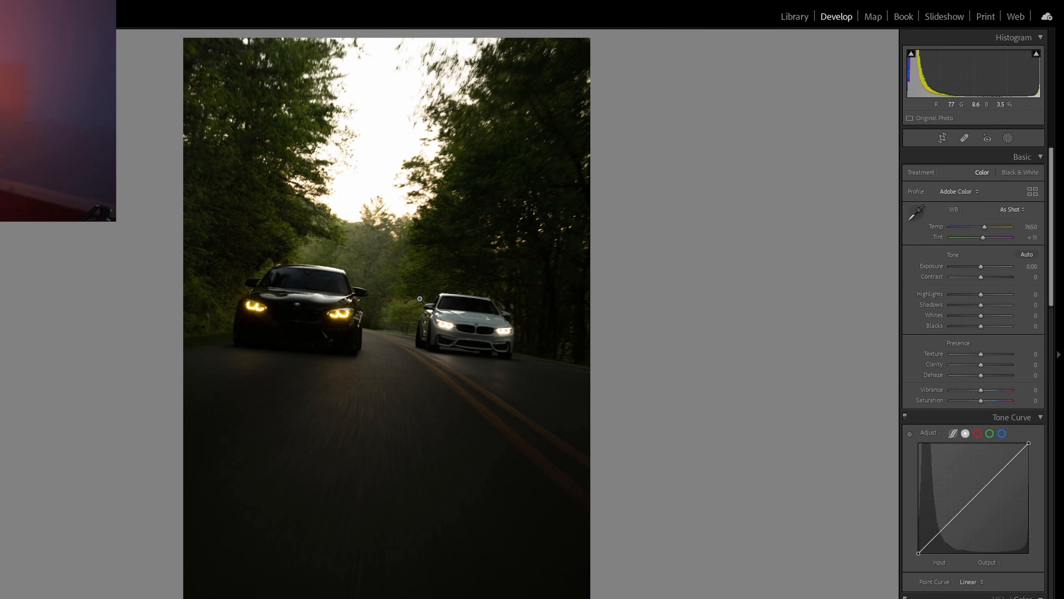
- In the two-car photo, brush a mask over the black car's body and set its contrast to 9 and highlights to 34
{"action": "left_click", "coordinate": [486, 289]}
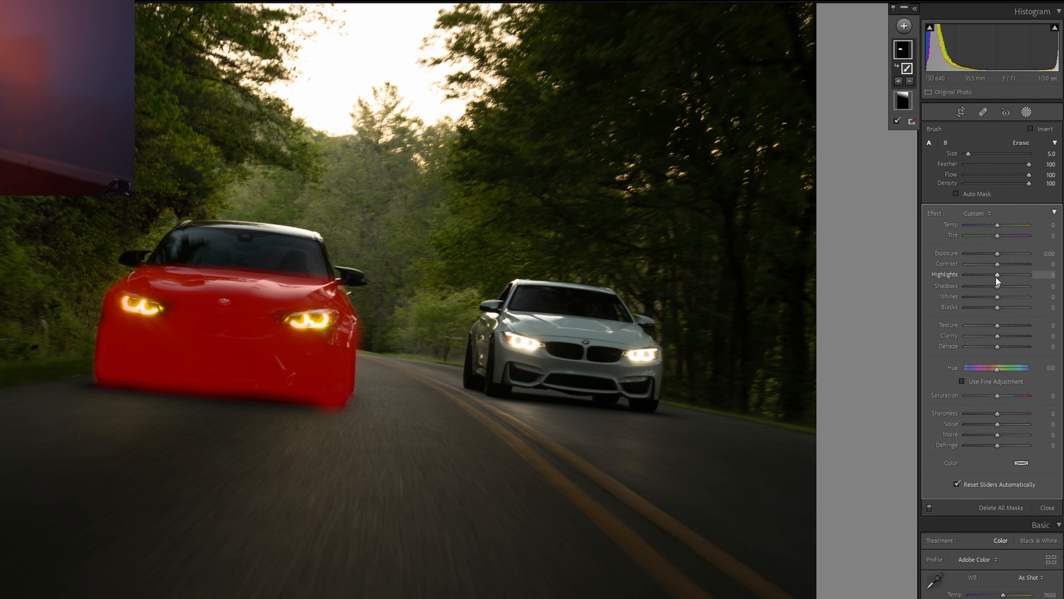
{"action": "key", "text": "o"}
{"action": "left_click_drag", "start_coordinate": [996, 277], "coordinate": [1006, 277]}
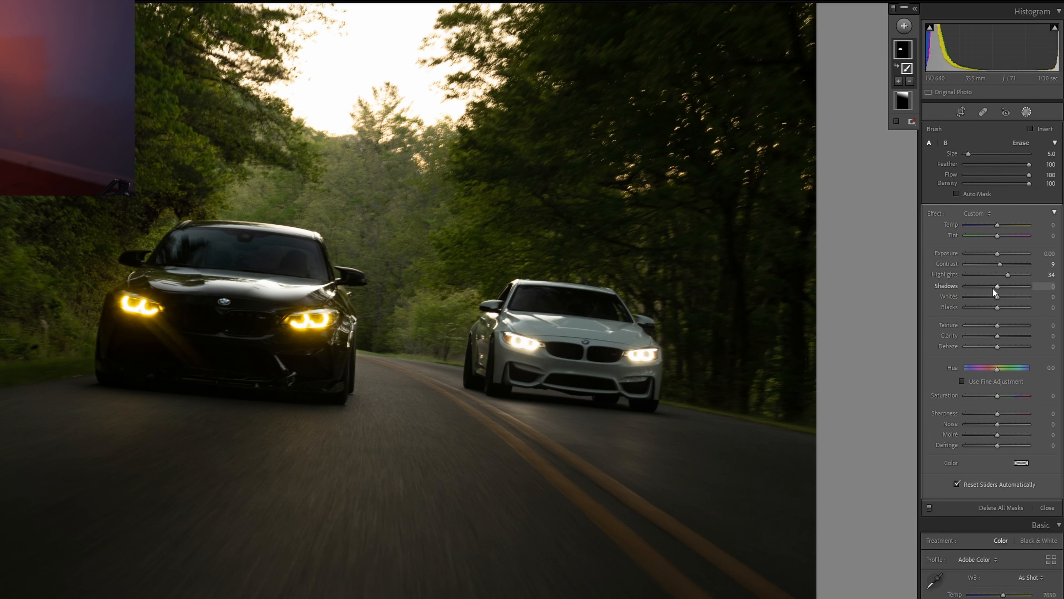
- Brush a new mask over the white car with exposure 0.64, saturation -38, texture 8, clarity 16 and slightly raised whites
{"action": "key", "text": "shift+w"}
{"action": "key", "text": "k"}
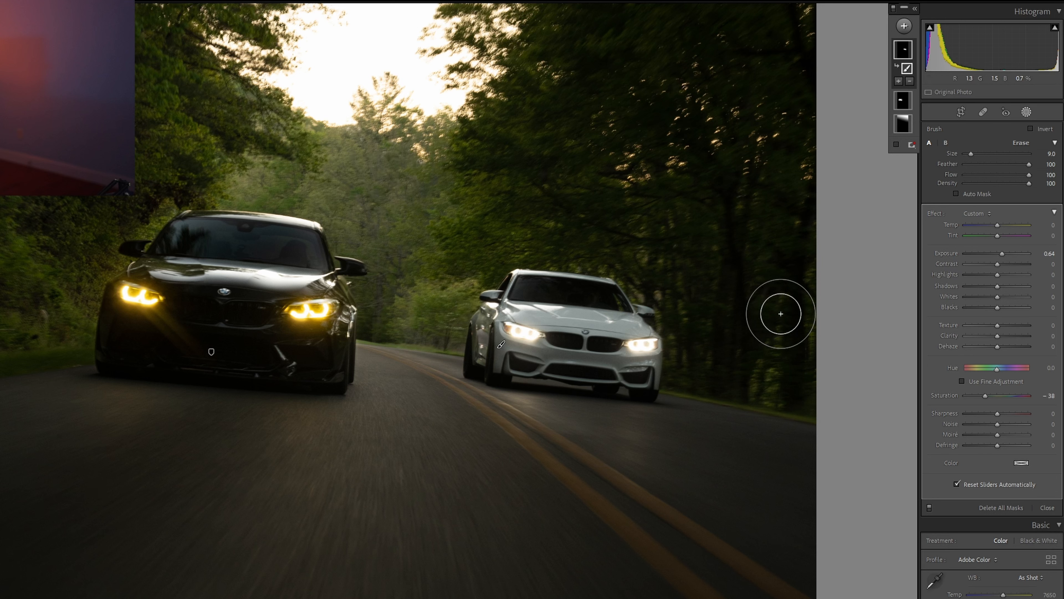
{"action": "left_click_drag", "start_coordinate": [997, 325], "coordinate": [1002, 334]}
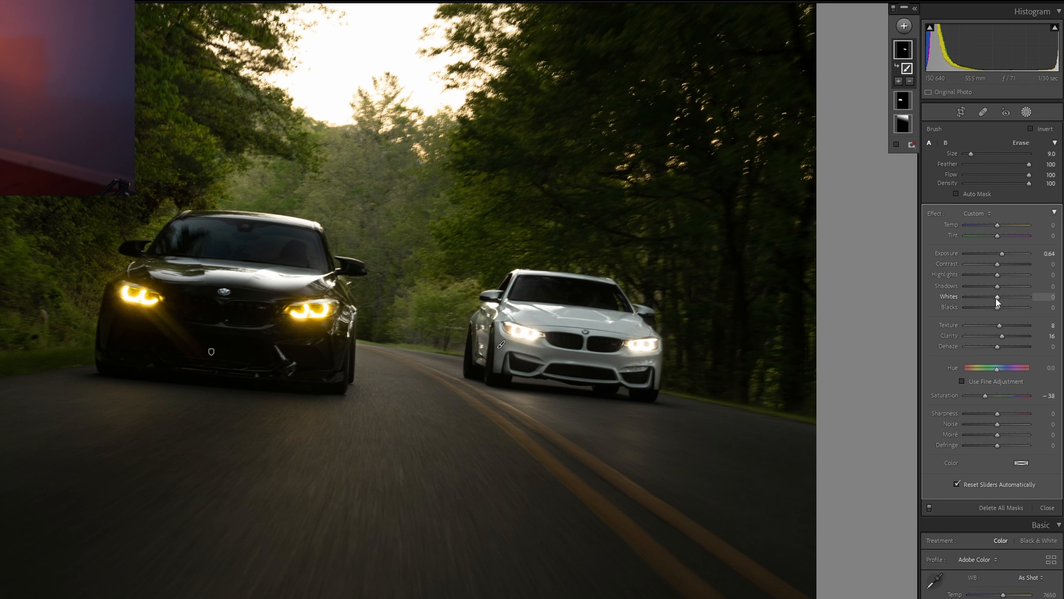
{"action": "left_click_drag", "start_coordinate": [996, 297], "coordinate": [1001, 297]}
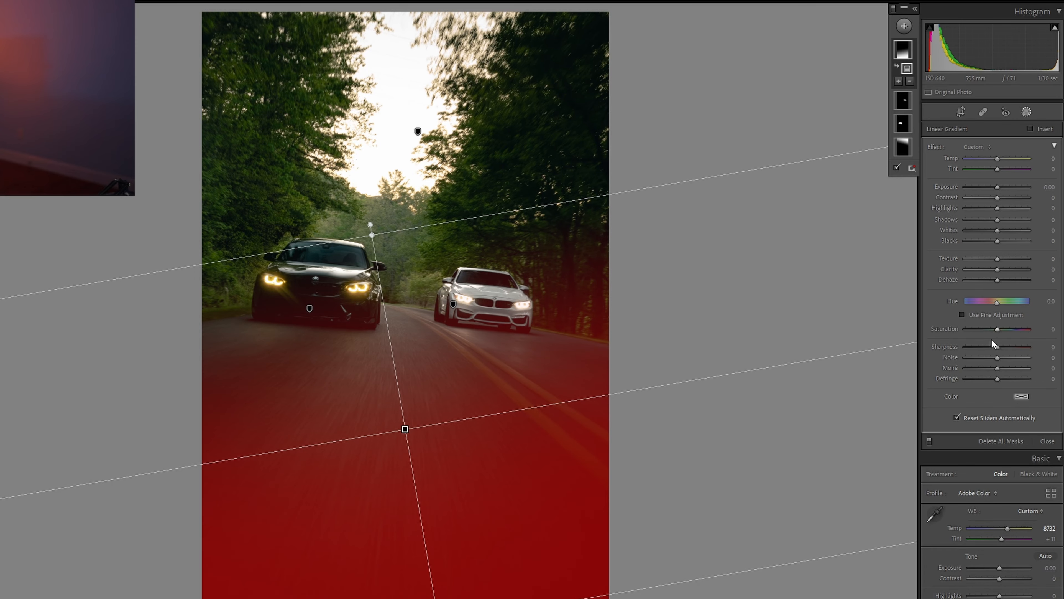
- Set the road's linear gradient to temp 26, exposure 0.50 and saturation 18, and raise its texture and clarity slightly
{"action": "left_click_drag", "start_coordinate": [993, 329], "coordinate": [1002, 329]}
{"action": "left_click_drag", "start_coordinate": [1001, 187], "coordinate": [999, 187]}
{"action": "left_click_drag", "start_coordinate": [997, 159], "coordinate": [1006, 158]}
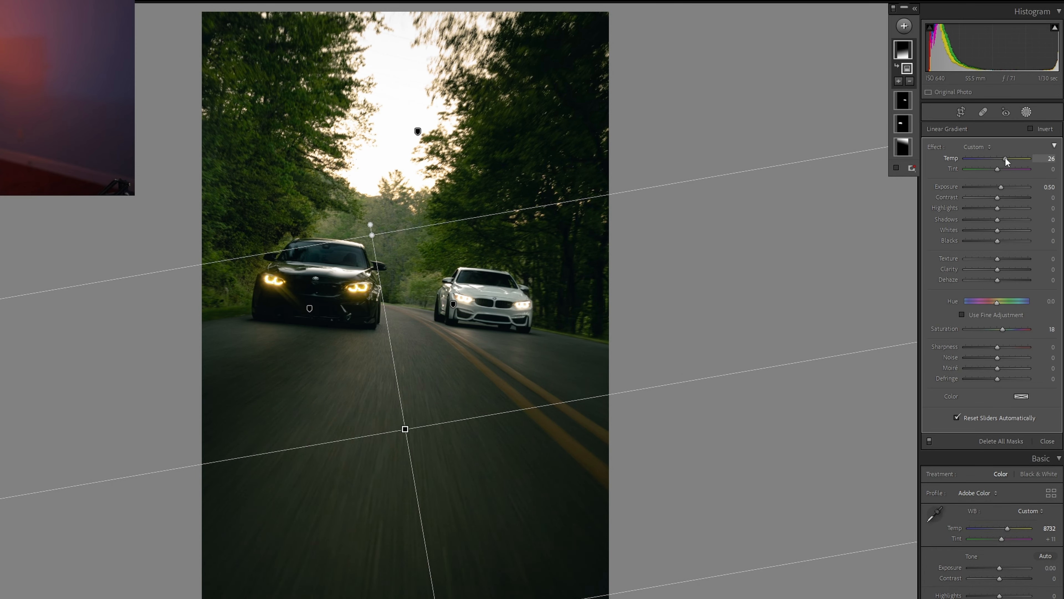
{"action": "left_click_drag", "start_coordinate": [997, 258], "coordinate": [1003, 259]}
{"action": "left_click_drag", "start_coordinate": [998, 269], "coordinate": [999, 267]}
{"action": "left_click", "coordinate": [1027, 112]}
- Move the green tone curve's shadow point to input 7, output 2, and fine-tune the photo's color settings
{"action": "scroll", "coordinate": [931, 416], "scroll_direction": "down", "scroll_amount": 3}
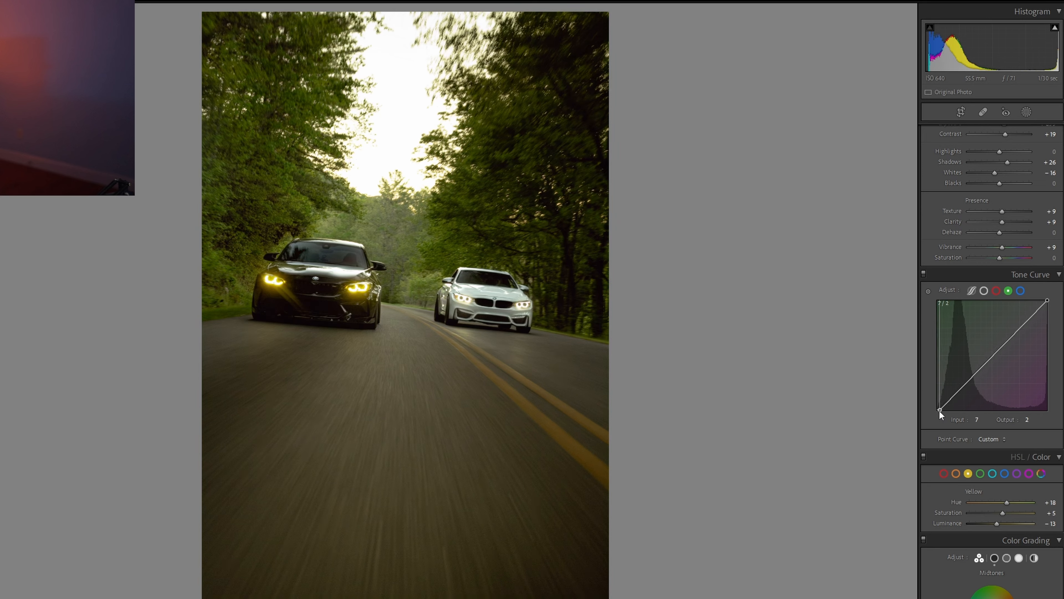
{"action": "scroll", "coordinate": [939, 410], "scroll_direction": "down", "scroll_amount": 5}
{"action": "left_click_drag", "start_coordinate": [958, 460], "coordinate": [954, 460]}
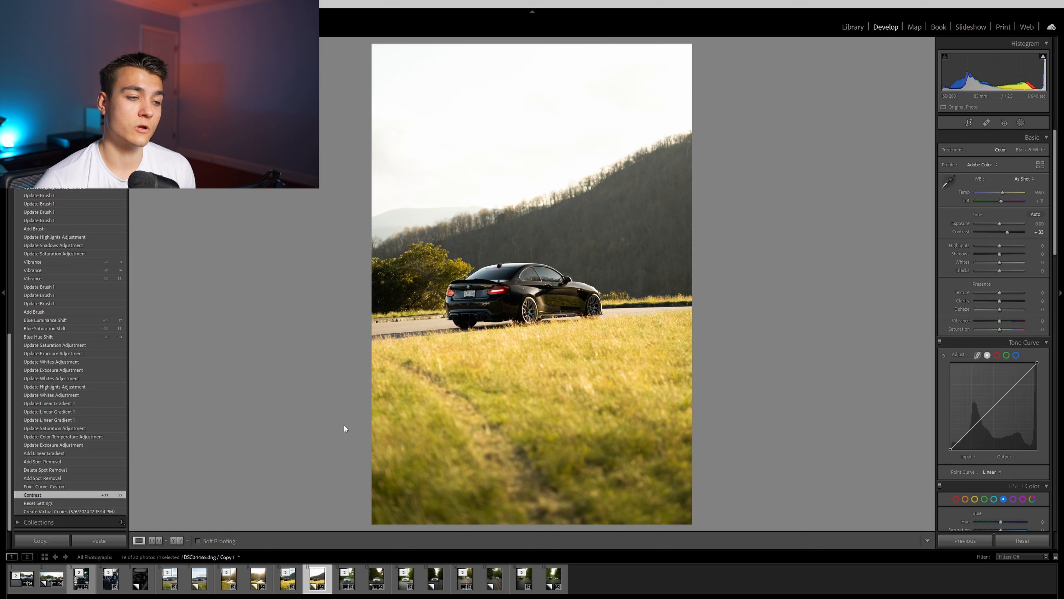
- Review the field photo's edit history at the Point Curve, Add Linear Gradient and Yellow Saturation Shift states
{"action": "left_click", "coordinate": [50, 486]}
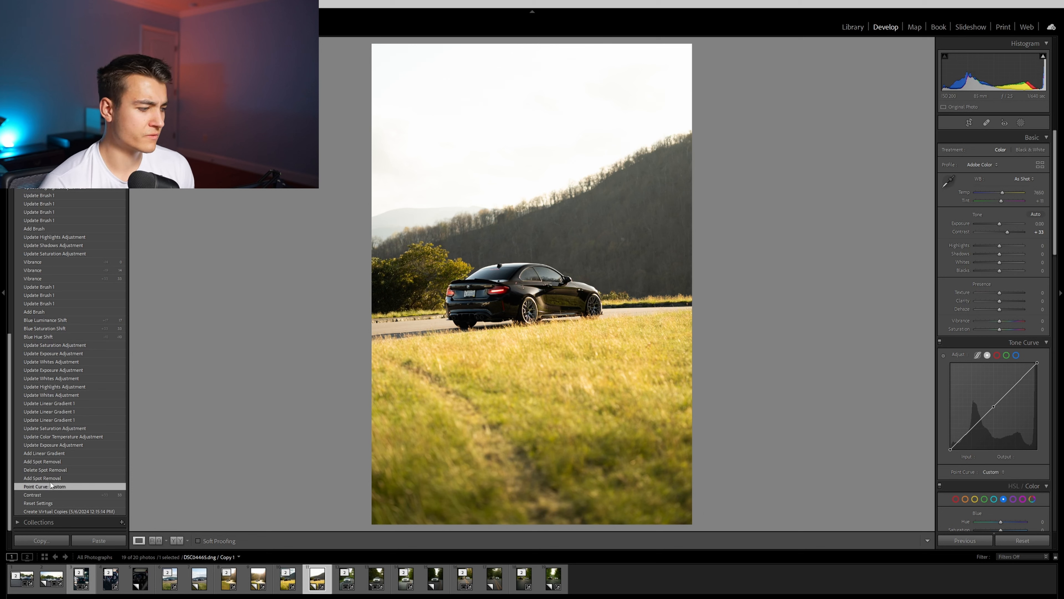
{"action": "left_click", "coordinate": [55, 453]}
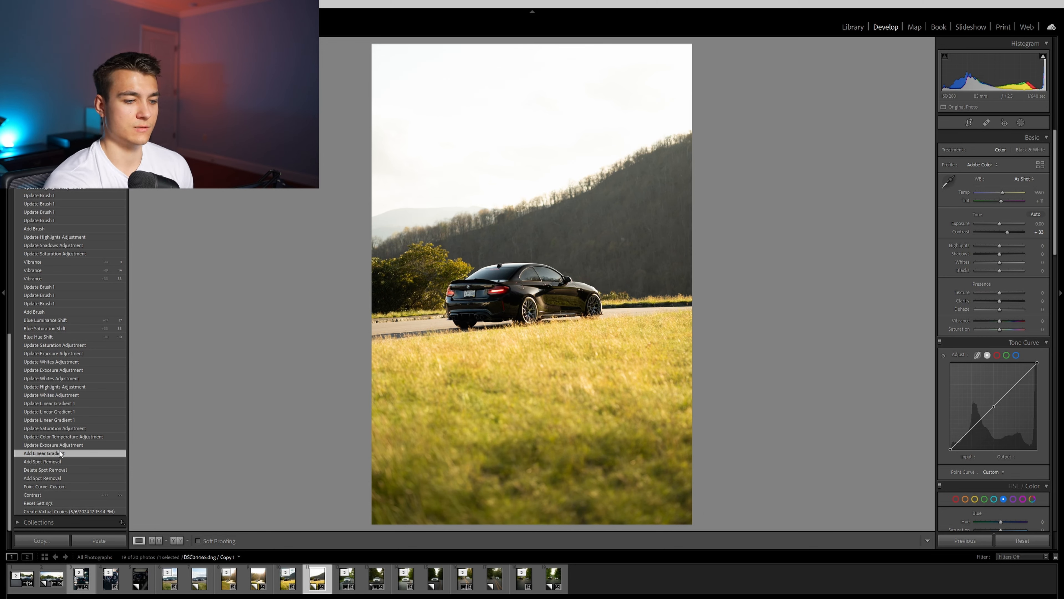
{"action": "scroll", "coordinate": [60, 454], "scroll_direction": "up", "scroll_amount": 7}
{"action": "left_click", "coordinate": [53, 262]}
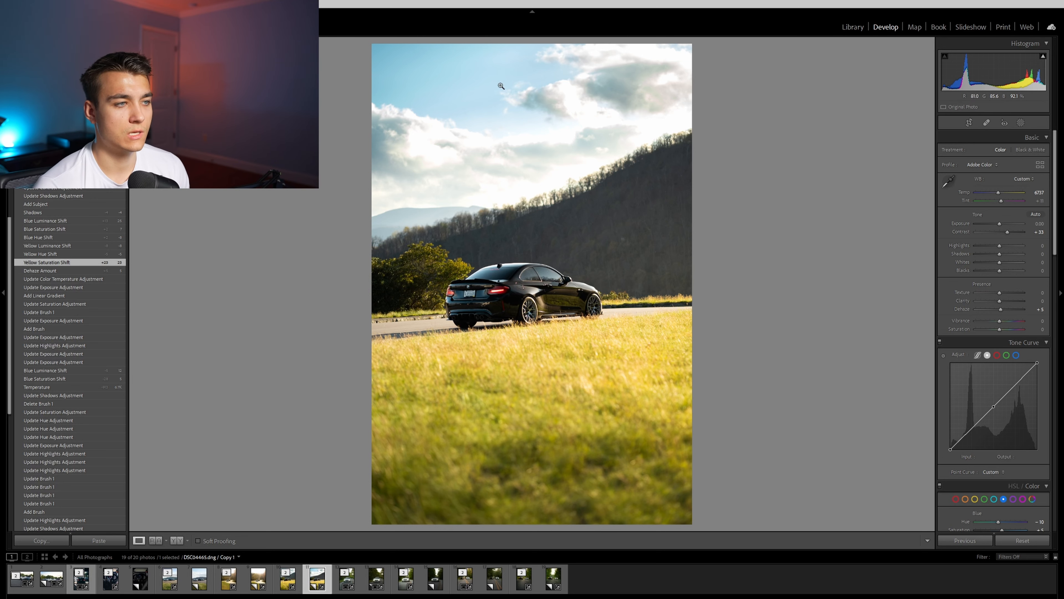
- Inspect the clouds up close in the field photo and review the edit at its Shadows history state
{"action": "left_click", "coordinate": [423, 137]}
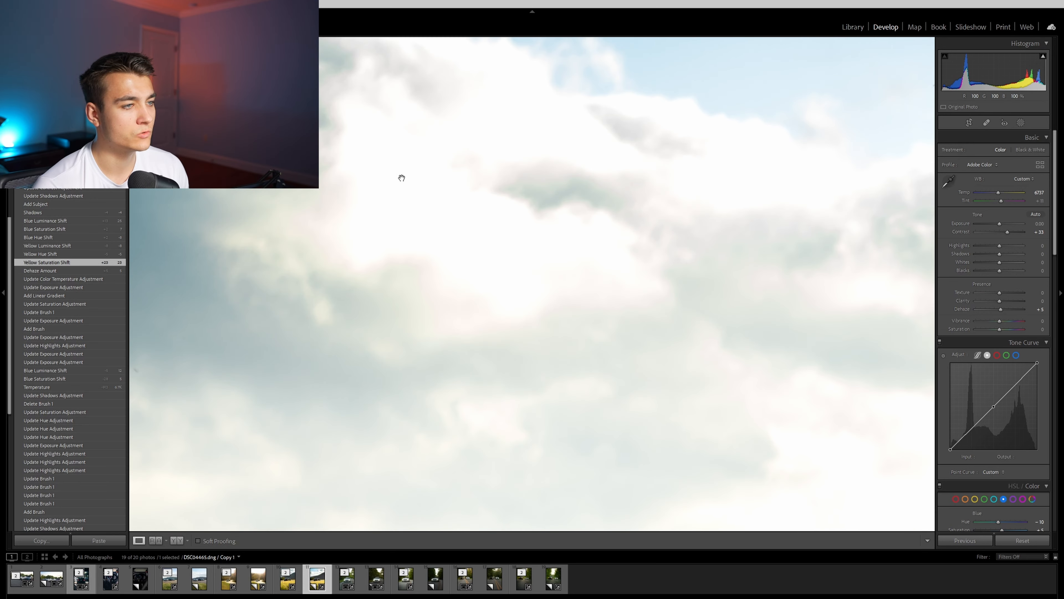
{"action": "left_click", "coordinate": [604, 156]}
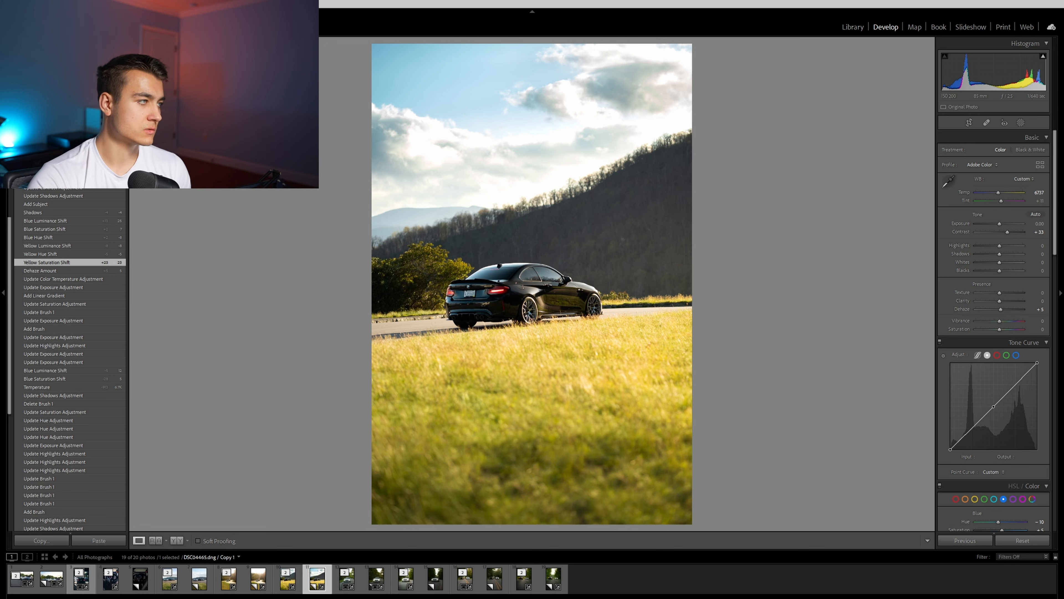
{"action": "left_click", "coordinate": [32, 212]}
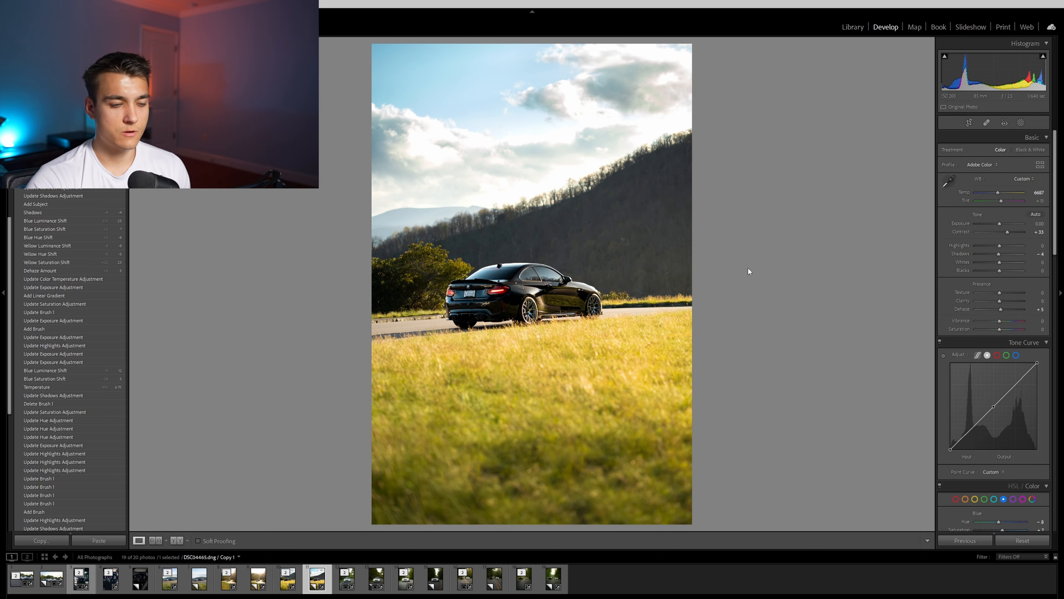